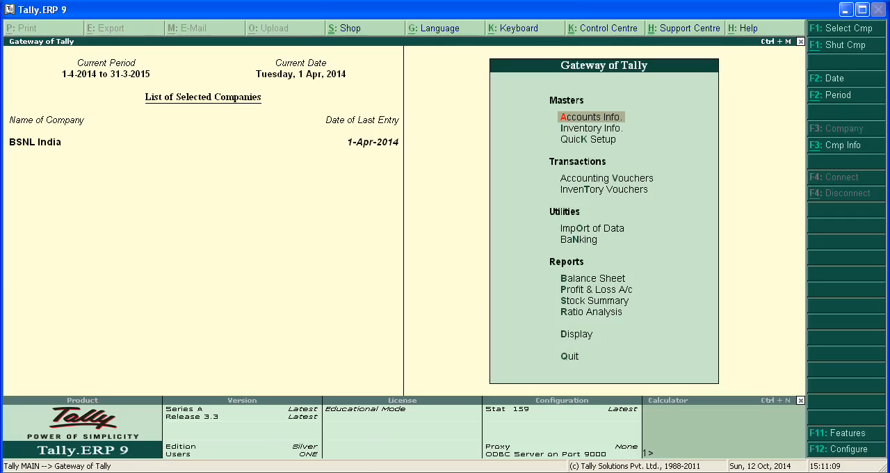
Step: Start a new payment voucher in Accounting Vouchers
{"action": "key", "text": "Down"}
{"action": "key", "text": "Down"}
{"action": "key", "text": "Down"}
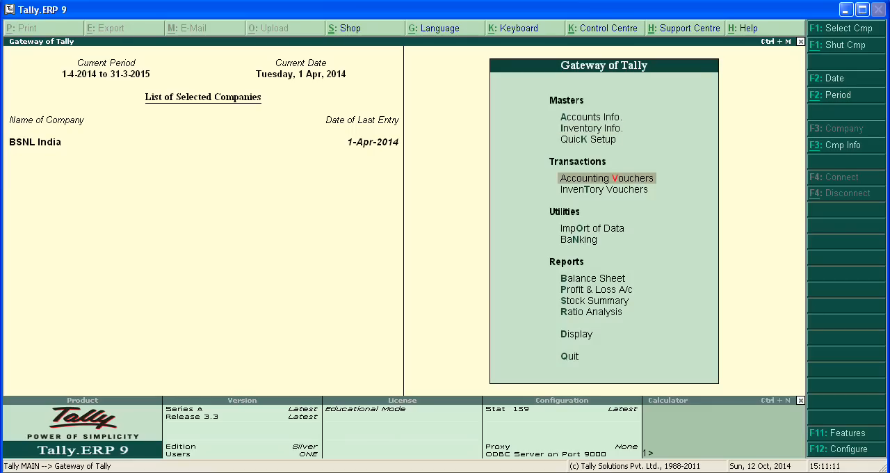
{"action": "key", "text": "Return"}
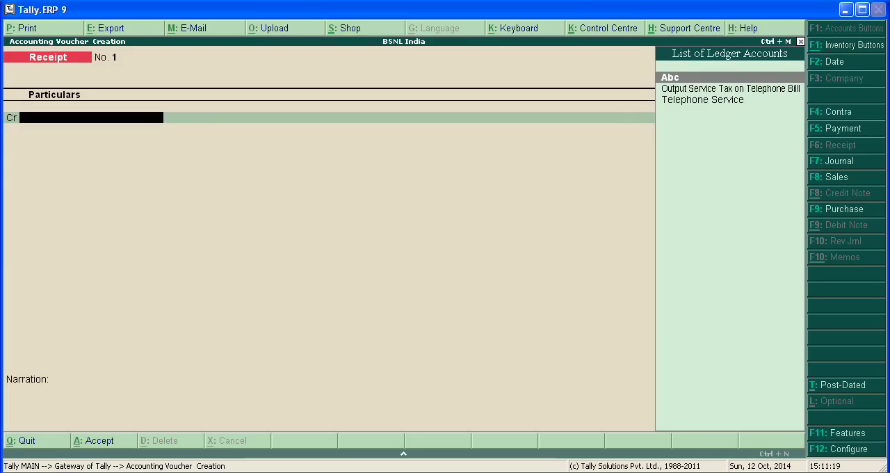
{"action": "key", "text": "F5"}
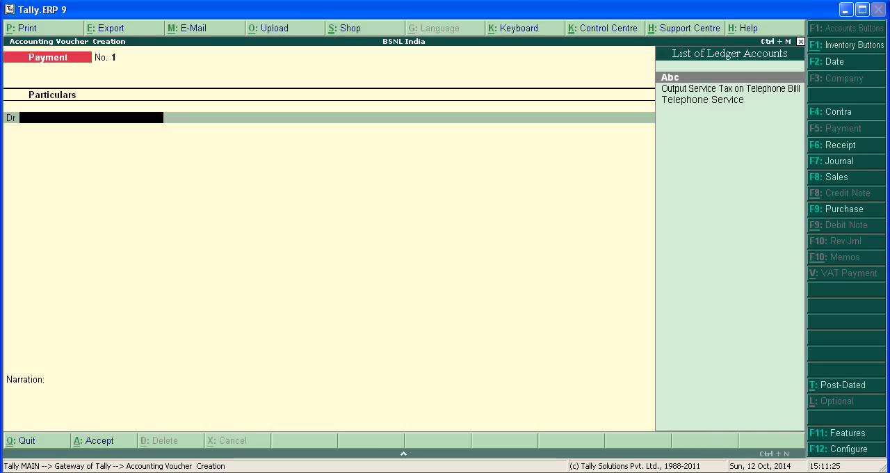
Step: Debit Output Service Tax on Telephone Billl for 123.00, using Agst Ref against the pending Telephone Services tax bill
{"action": "key", "text": "Down"}
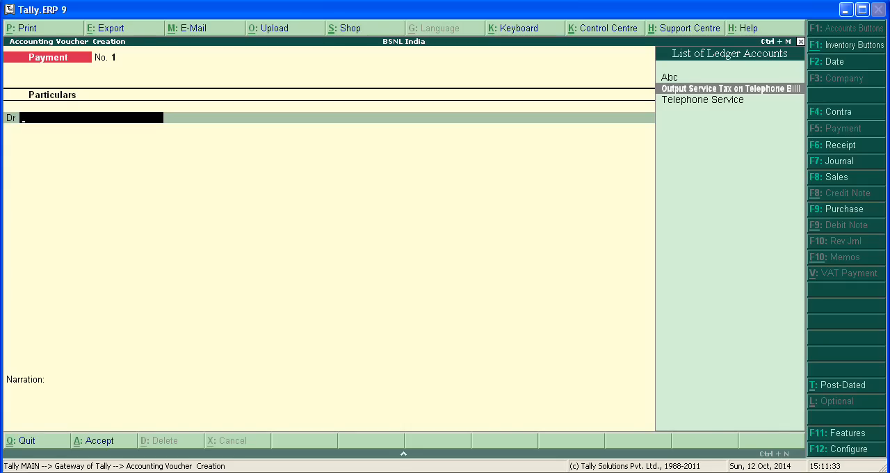
{"action": "key", "text": "Return"}
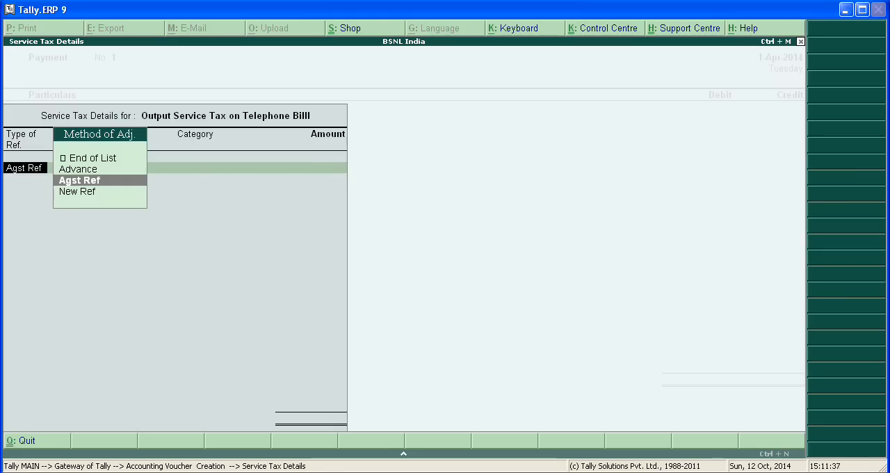
{"action": "key", "text": "Up"}
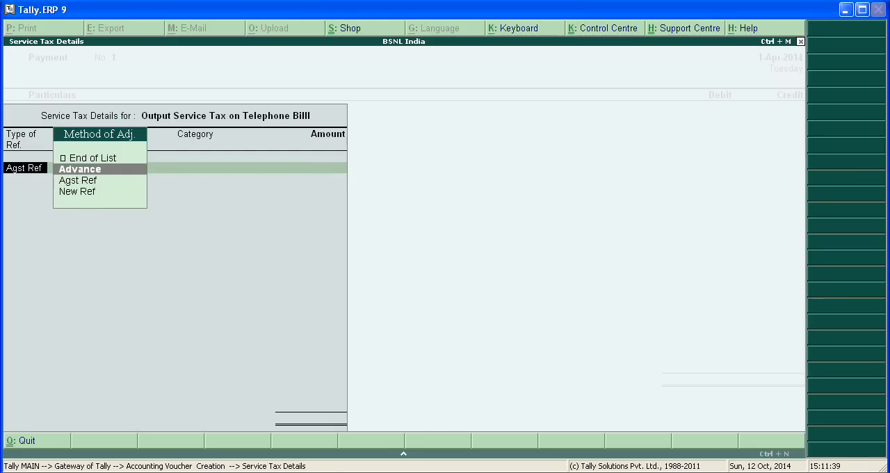
{"action": "key", "text": "Down"}
{"action": "key", "text": "Return"}
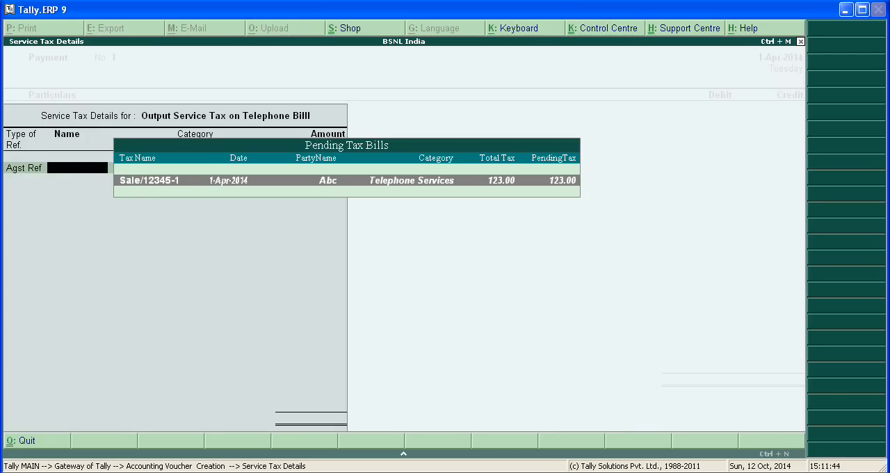
{"action": "key", "text": "Return"}
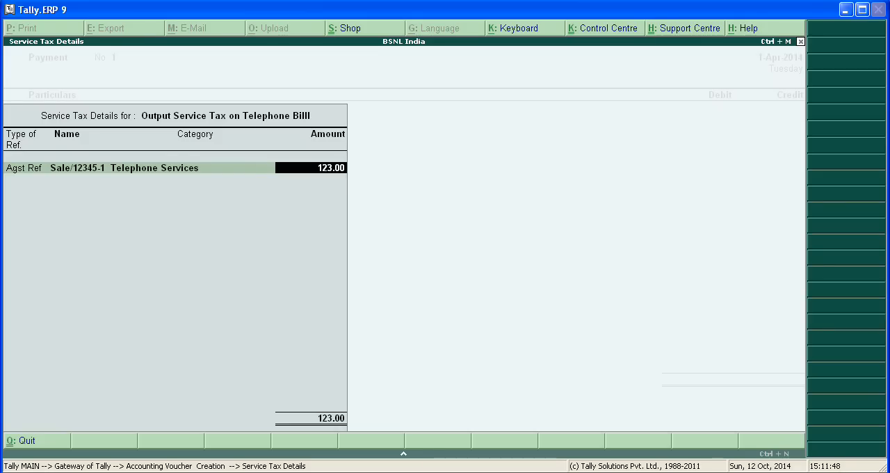
{"action": "key", "text": "Return"}
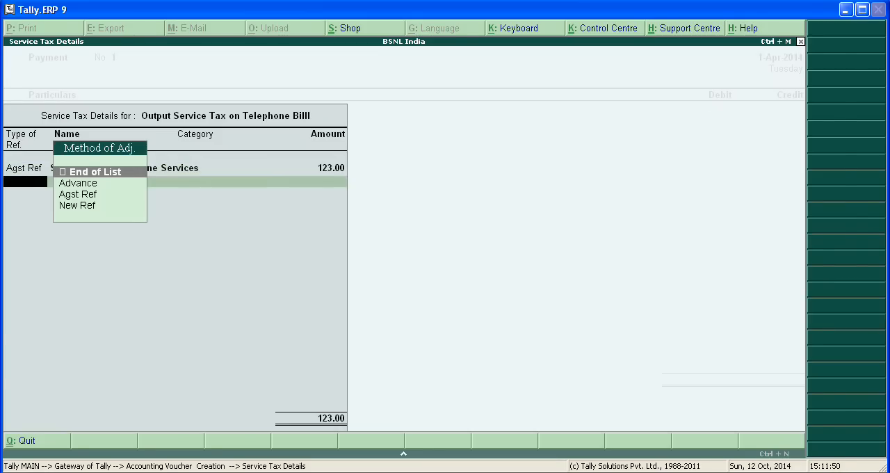
{"action": "key", "text": "Return"}
Step: Credit the Cash ledger with 123.00, accepting the negative cash balance
{"action": "key", "text": "Return"}
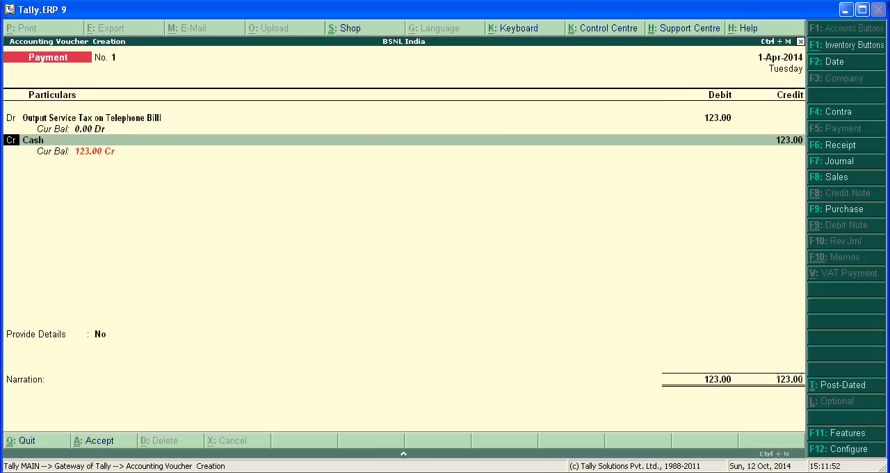
{"action": "key", "text": "Return"}
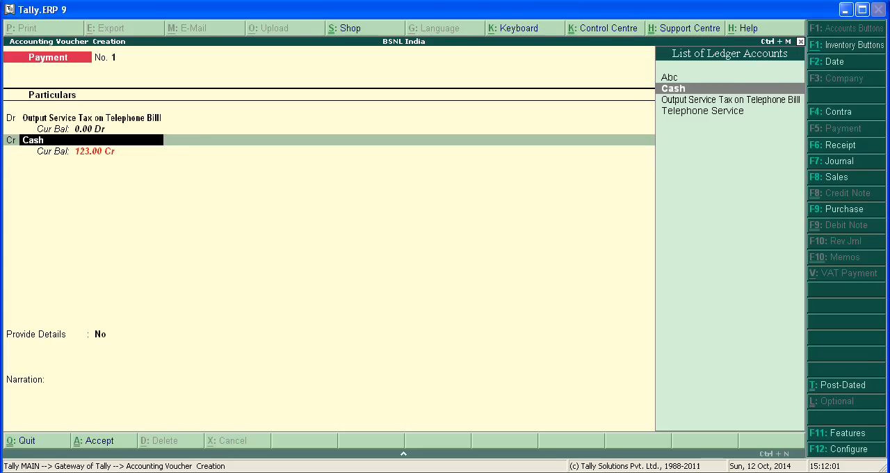
{"action": "key", "text": "Return"}
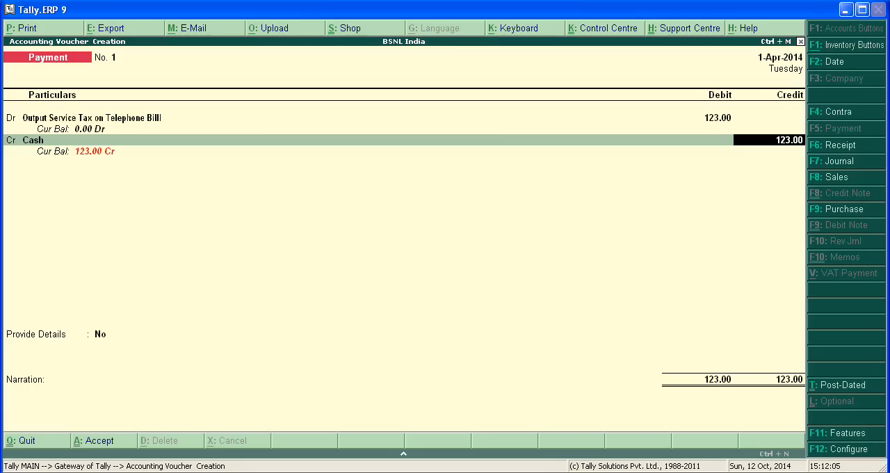
{"action": "key", "text": "Return"}
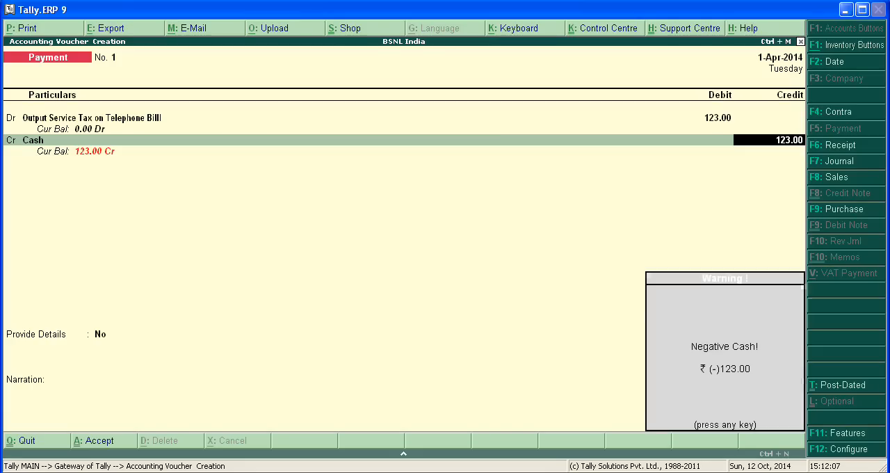
{"action": "key", "text": "Return"}
Step: Set Provide Details to Yes and enter the service tax payment period from 1-Apr-2014 to 1-May-2014
{"action": "key", "text": "Return"}
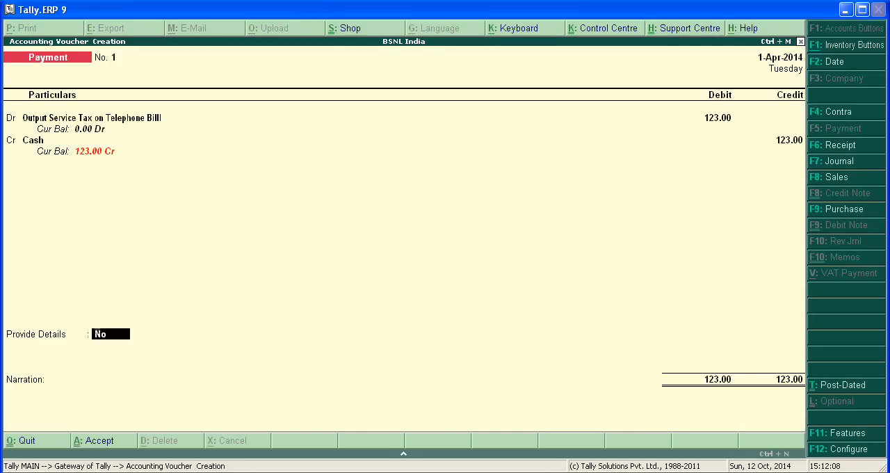
{"action": "key", "text": "Return"}
{"action": "key", "text": "BackSpace"}
{"action": "type", "text": "y"}
{"action": "key", "text": "Return"}
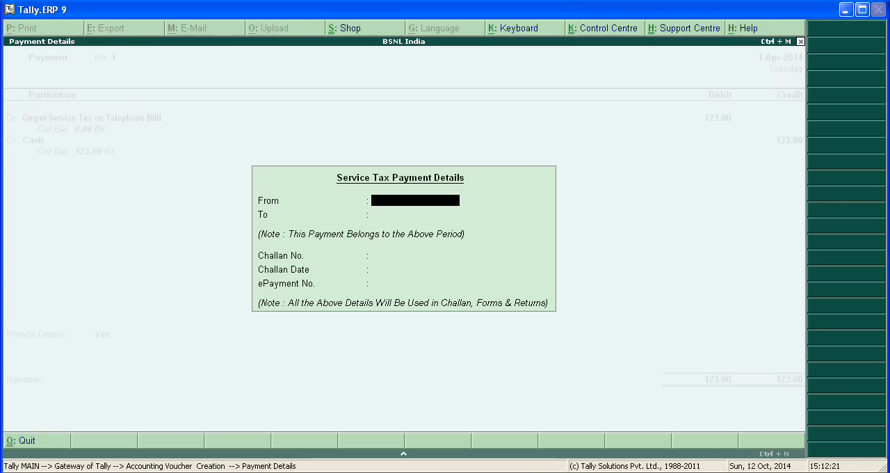
{"action": "type", "text": "1-4-2014"}
{"action": "key", "text": "Return"}
{"action": "type", "text": "1"}
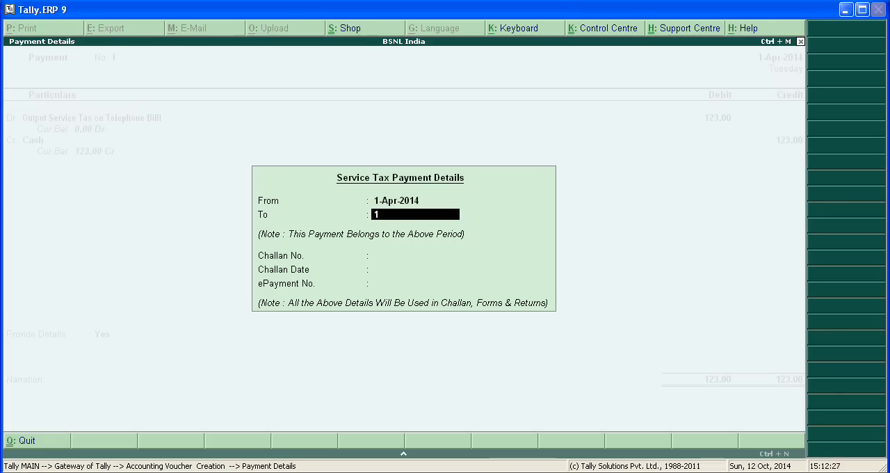
{"action": "type", "text": "-5-2014"}
{"action": "key", "text": "Return"}
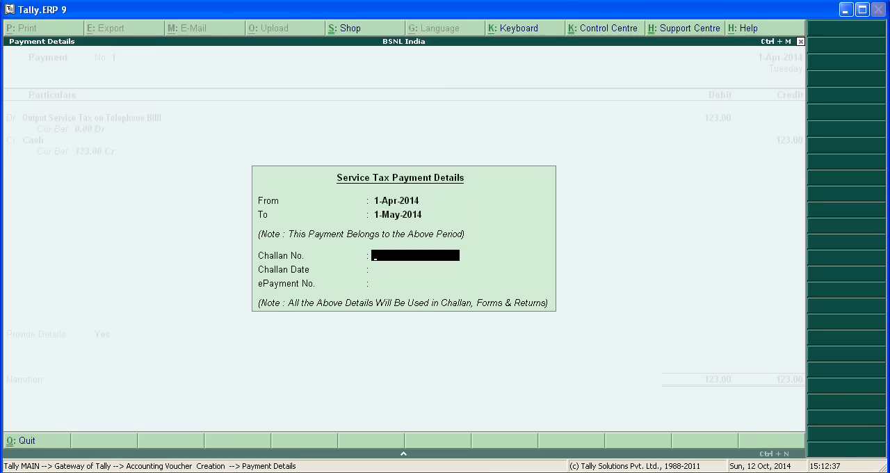
Step: Leave the challan details, ePayment number and narration blank and save the payment voucher
{"action": "key", "text": "Return"}
{"action": "key", "text": "Return"}
{"action": "key", "text": "Return"}
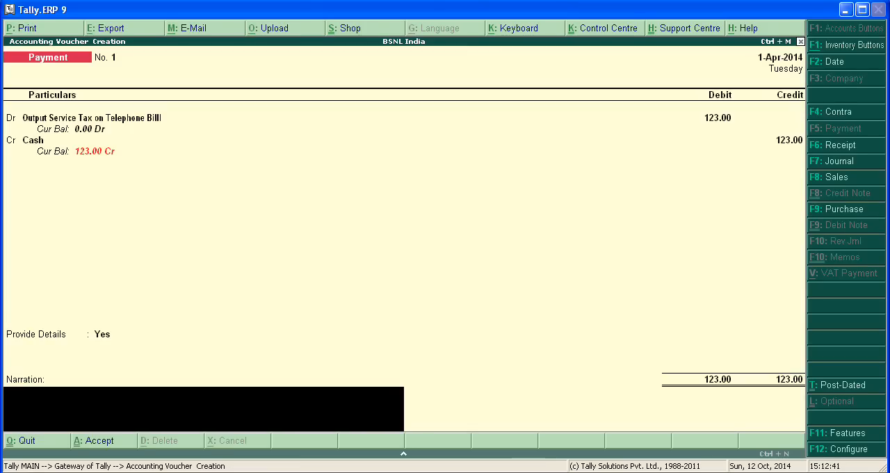
{"action": "key", "text": "Return"}
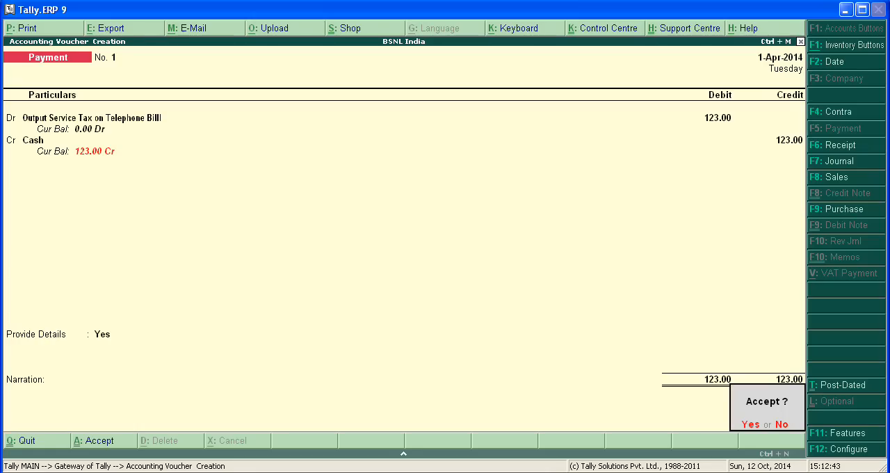
{"action": "key", "text": "Return"}
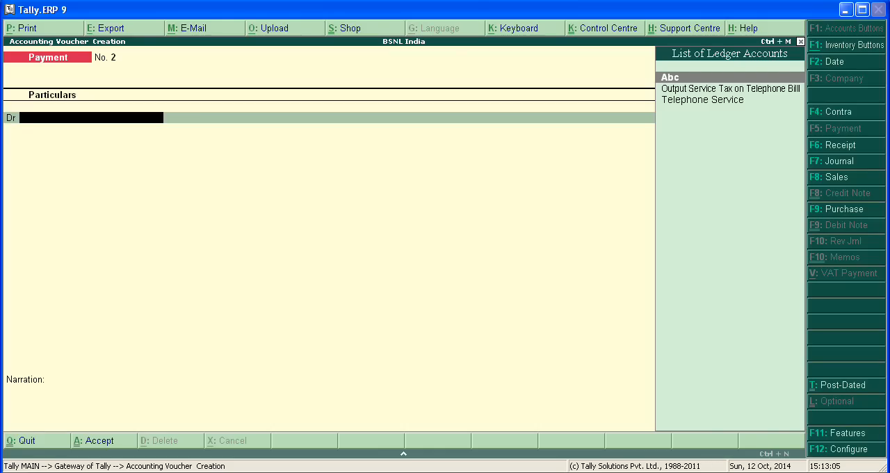
Step: Reopen payment voucher No. 1 and generate its print preview with Print G.A.R.-7 Challan set to Yes
{"action": "key", "text": "Page_Up"}
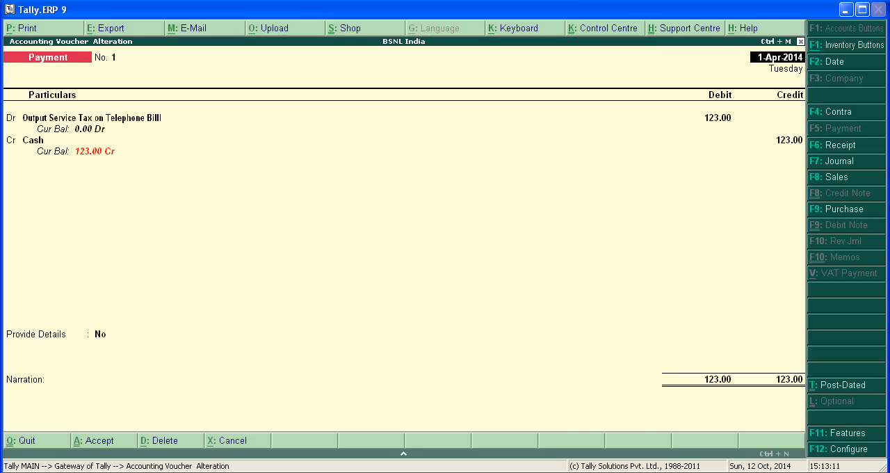
{"action": "key", "text": "Return"}
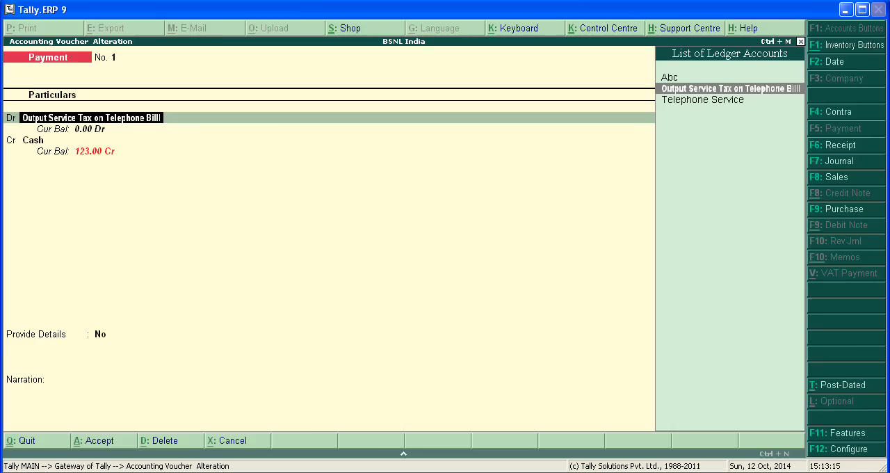
{"action": "key", "text": "alt+p"}
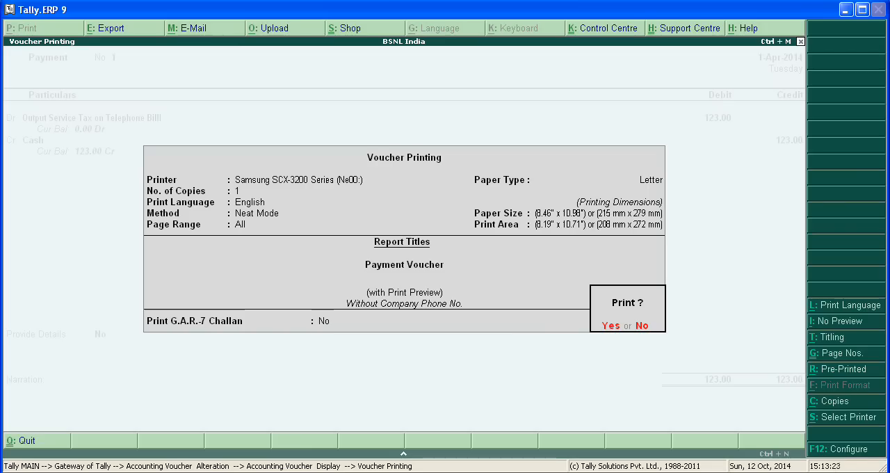
{"action": "key", "text": "Escape"}
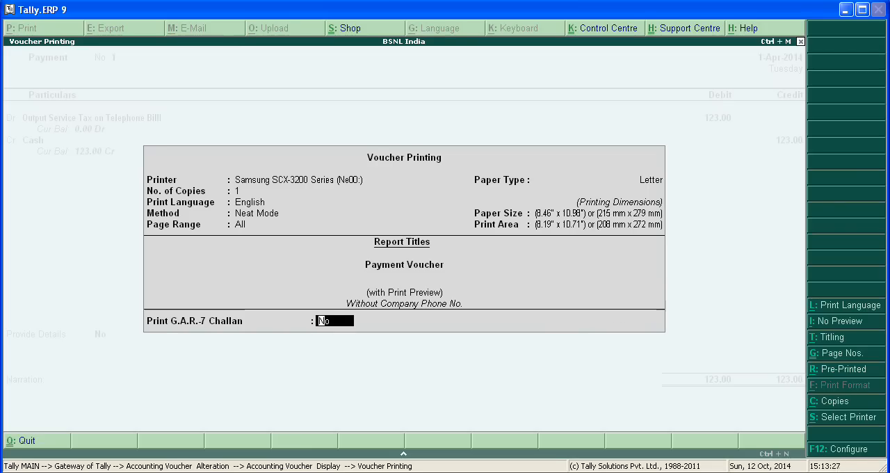
{"action": "type", "text": "y"}
{"action": "key", "text": "Return"}
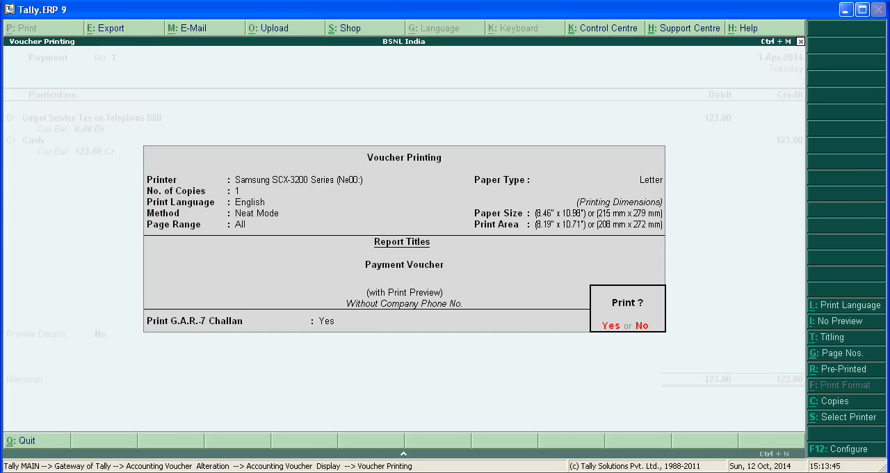
{"action": "key", "text": "Return"}
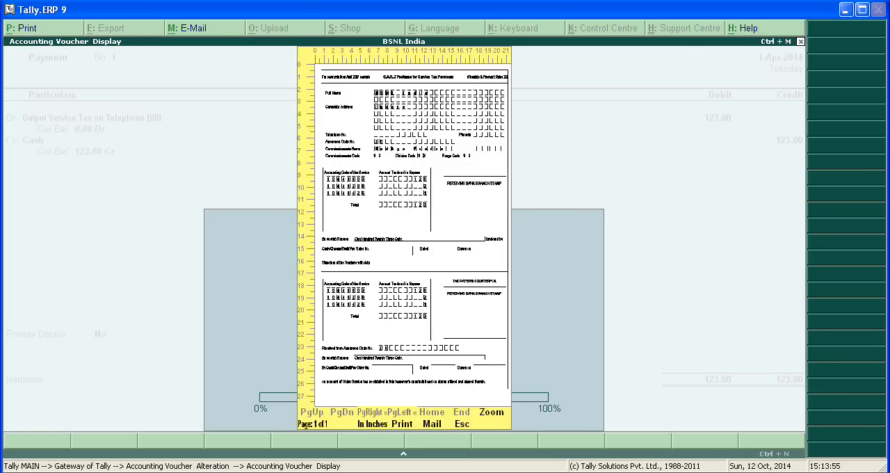
Step: Examine the enlarged G.A.R.-7 challan preview, from the assessee details through the tendered amounts to the taxpayer's counterfoil
{"action": "key", "text": "alt+z"}
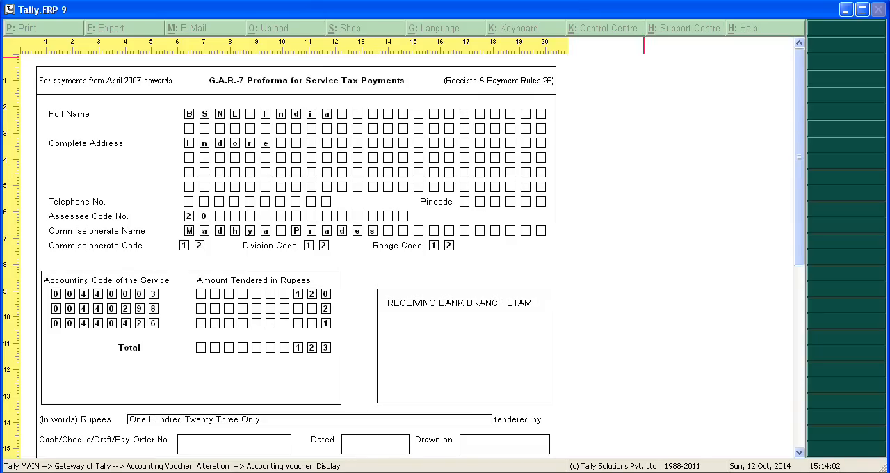
{"action": "key", "text": "Down"}
{"action": "key", "text": "Down"}
{"action": "key", "text": "Down"}
{"action": "key", "text": "Down"}
{"action": "key", "text": "Down"}
{"action": "key", "text": "Down"}
{"action": "key", "text": "Down"}
{"action": "key", "text": "Down"}
{"action": "key", "text": "Down"}
{"action": "key", "text": "Down"}
{"action": "key", "text": "Down"}
{"action": "key", "text": "Down"}
{"action": "key", "text": "Down"}
{"action": "key", "text": "Down"}
{"action": "key", "text": "Down"}
{"action": "key", "text": "Down"}
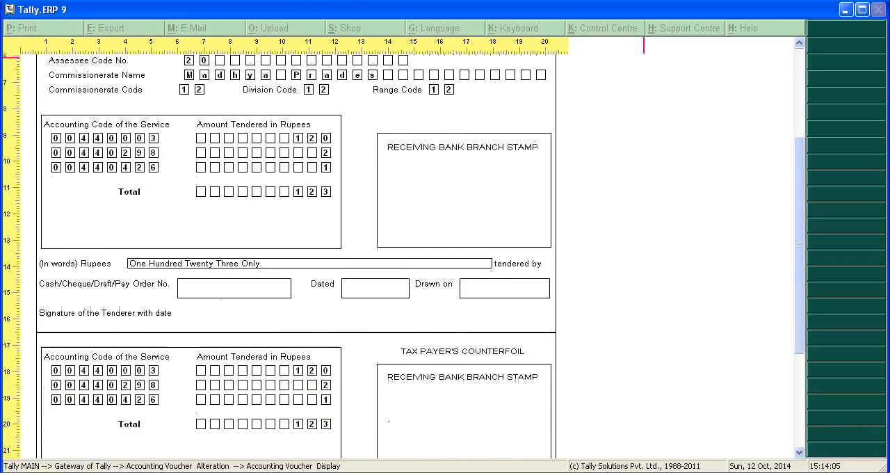
{"action": "key", "text": "Down"}
{"action": "key", "text": "Down"}
{"action": "key", "text": "Down"}
{"action": "key", "text": "Down"}
{"action": "key", "text": "Down"}
{"action": "key", "text": "Down"}
{"action": "key", "text": "Down"}
{"action": "key", "text": "Down"}
{"action": "key", "text": "Down"}
{"action": "key", "text": "Down"}
{"action": "key", "text": "Down"}
{"action": "key", "text": "Down"}
{"action": "key", "text": "Down"}
{"action": "key", "text": "Down"}
{"action": "key", "text": "Down"}
{"action": "key", "text": "Down"}
{"action": "key", "text": "Down"}
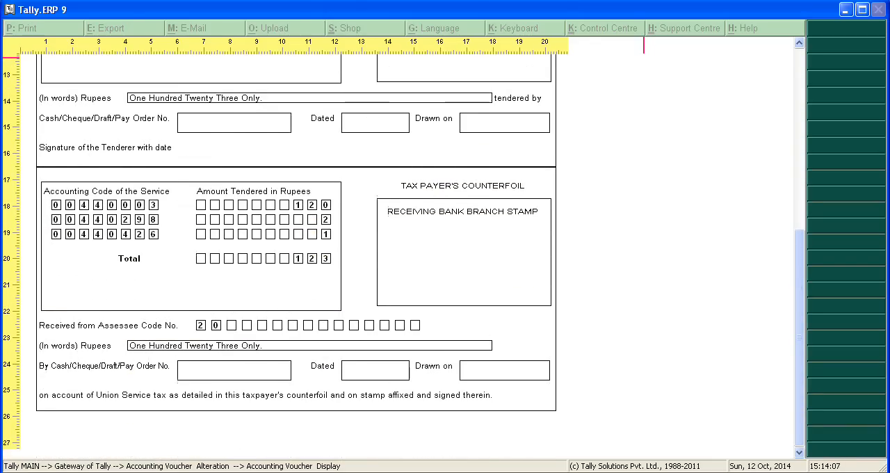
{"action": "key", "text": "Up"}
{"action": "key", "text": "Up"}
{"action": "key", "text": "Up"}
{"action": "key", "text": "Up"}
{"action": "key", "text": "Up"}
{"action": "key", "text": "Up"}
{"action": "key", "text": "Up"}
{"action": "key", "text": "Up"}
{"action": "key", "text": "Up"}
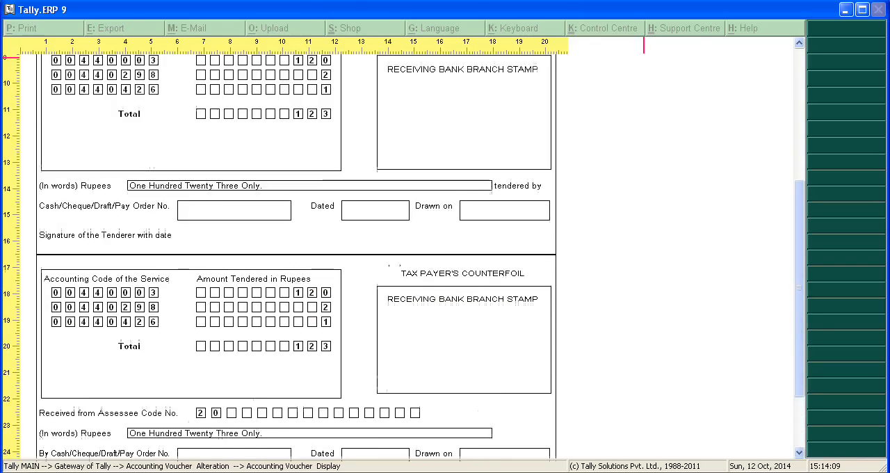
{"action": "key", "text": "Up"}
{"action": "key", "text": "Up"}
{"action": "key", "text": "Up"}
{"action": "key", "text": "Up"}
{"action": "key", "text": "Up"}
{"action": "key", "text": "Up"}
{"action": "key", "text": "Up"}
{"action": "key", "text": "Up"}
{"action": "key", "text": "Up"}
{"action": "key", "text": "Up"}
{"action": "key", "text": "Up"}
{"action": "key", "text": "Up"}
{"action": "key", "text": "Up"}
{"action": "key", "text": "Up"}
{"action": "key", "text": "Up"}
{"action": "key", "text": "Up"}
{"action": "key", "text": "Up"}
{"action": "key", "text": "Up"}
{"action": "key", "text": "Up"}
{"action": "key", "text": "Up"}
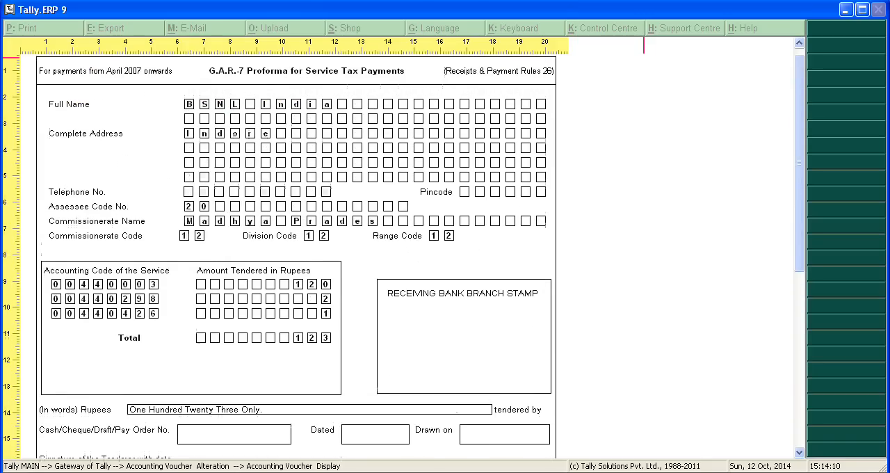
{"action": "key", "text": "Up"}
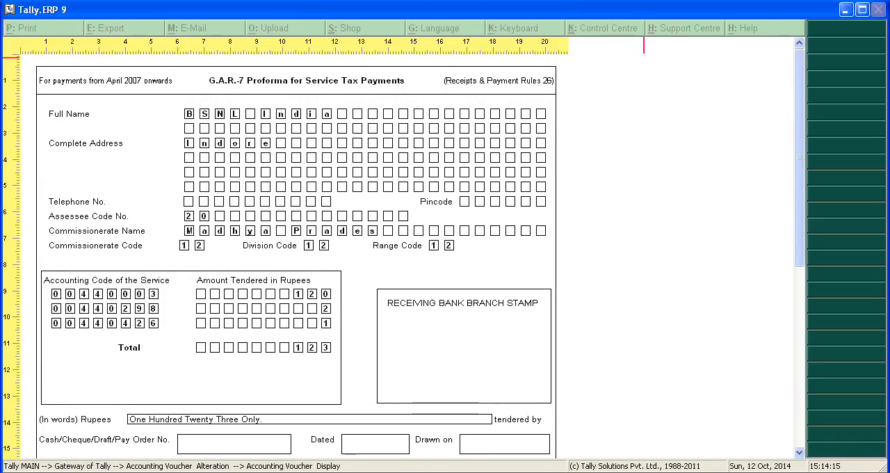
Step: Close the challan preview and leave payment voucher No. 1, returning to a blank payment voucher
{"action": "key", "text": "Escape"}
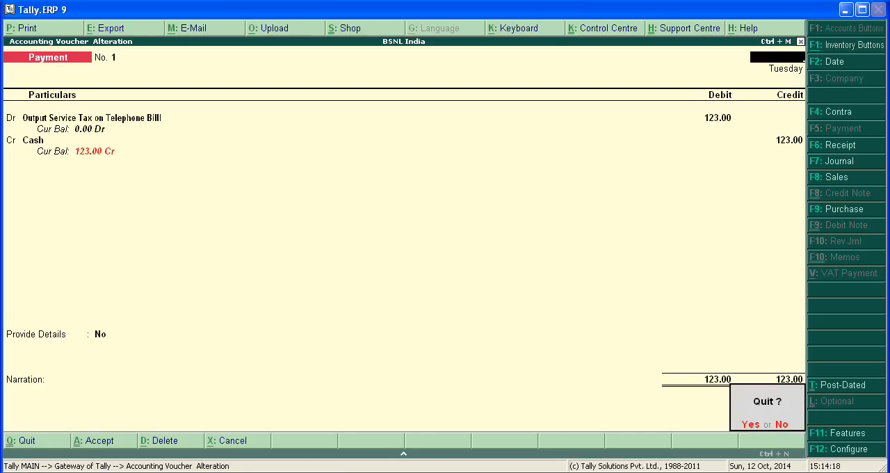
{"action": "key", "text": "n"}
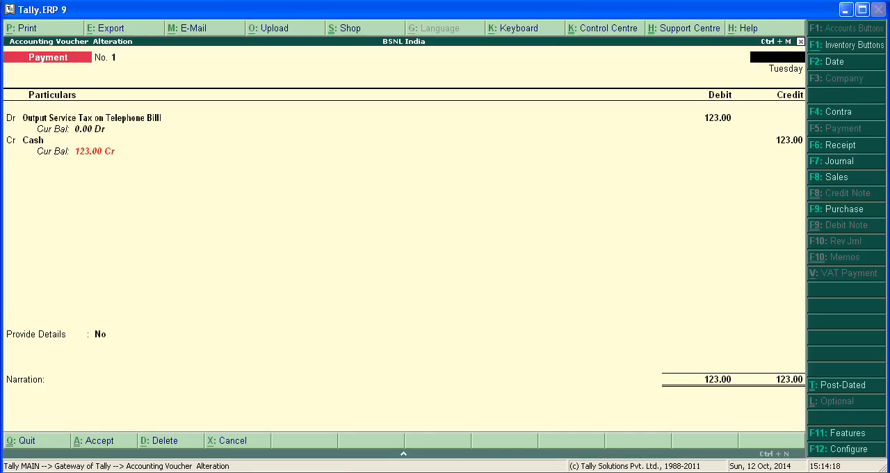
{"action": "key", "text": "ctrl+a"}
{"action": "key", "text": "Escape"}
{"action": "key", "text": "n"}
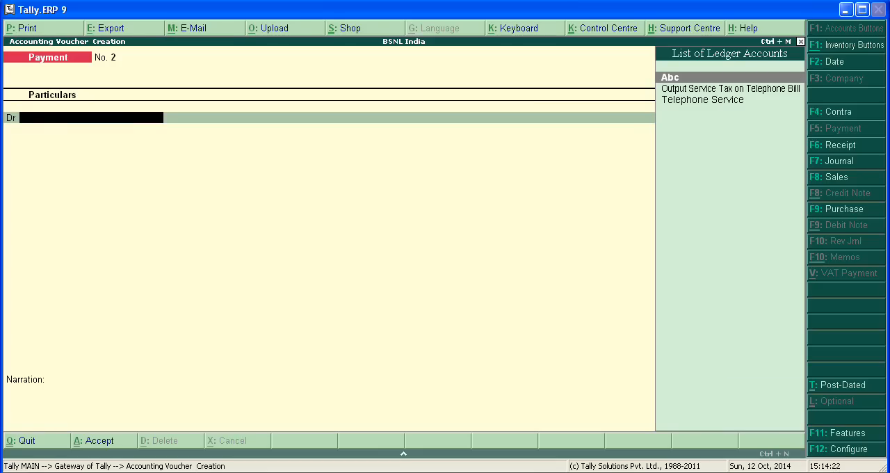
Step: Leave the blank payment voucher without saving it and return to the Gateway of Tally, keeping the program running
{"action": "key", "text": "Escape"}
{"action": "key", "text": "Escape"}
{"action": "key", "text": "n"}
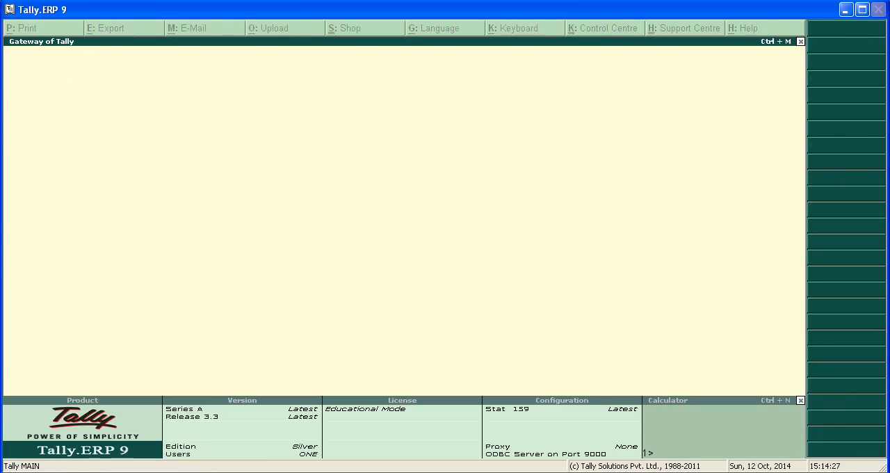
Step: Open the Display options for BSNL India from the Gateway of Tally
{"action": "key", "text": "Down"}
{"action": "key", "text": "Down"}
{"action": "key", "text": "Down"}
{"action": "key", "text": "Down"}
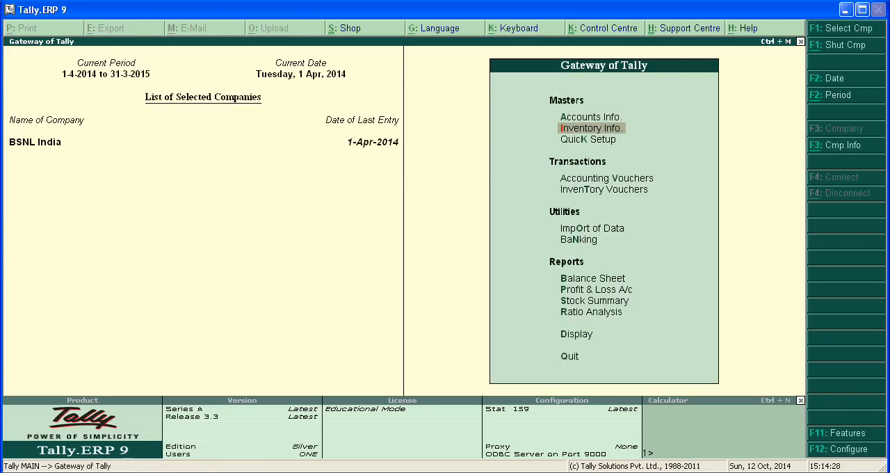
{"action": "key", "text": "Down"}
{"action": "key", "text": "Down"}
{"action": "key", "text": "Down"}
{"action": "key", "text": "Down"}
{"action": "key", "text": "Down"}
{"action": "key", "text": "Down"}
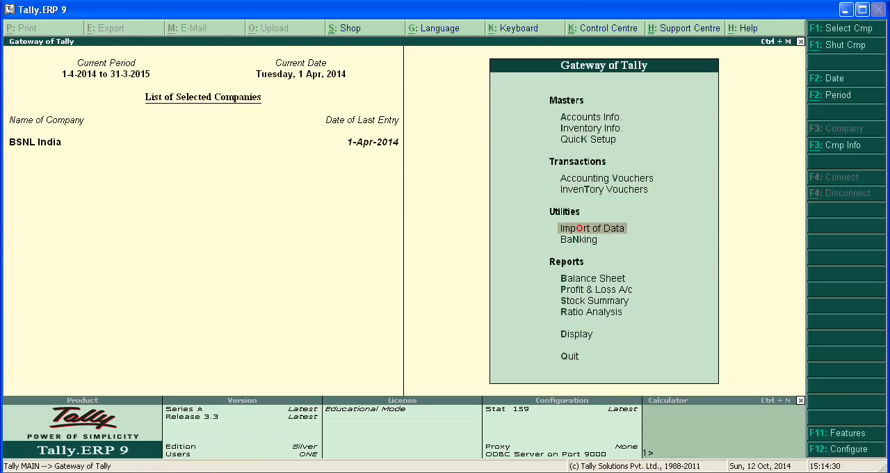
{"action": "key", "text": "Down"}
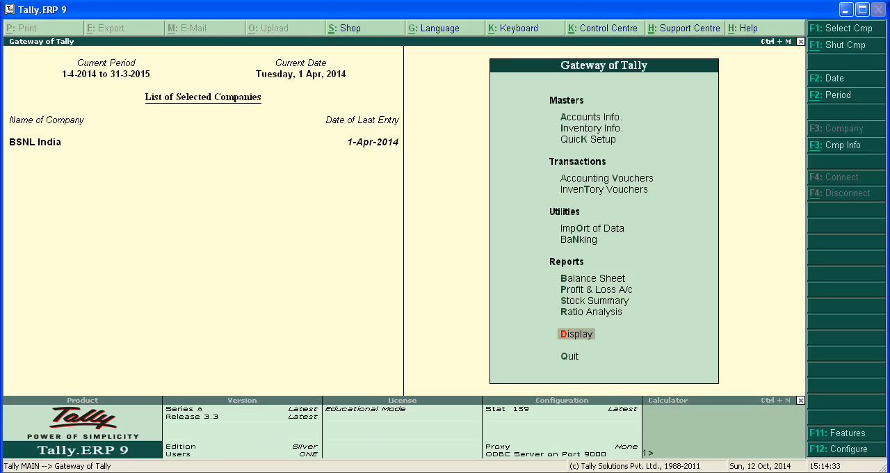
{"action": "key", "text": "Return"}
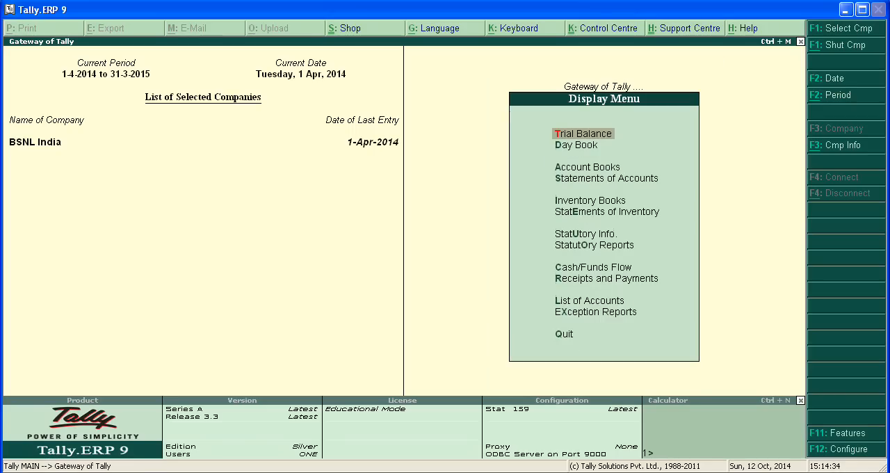
Step: Go into Statutory Reports and open the list of Service Tax Reports
{"action": "key", "text": "Down"}
{"action": "key", "text": "Down"}
{"action": "key", "text": "Down"}
{"action": "key", "text": "Down"}
{"action": "key", "text": "Down"}
{"action": "key", "text": "Down"}
{"action": "key", "text": "Down"}
{"action": "key", "text": "Down"}
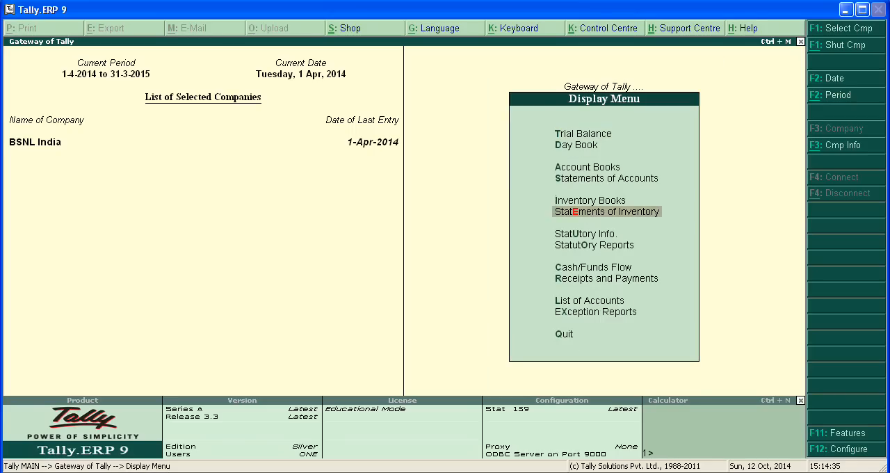
{"action": "key", "text": "Up"}
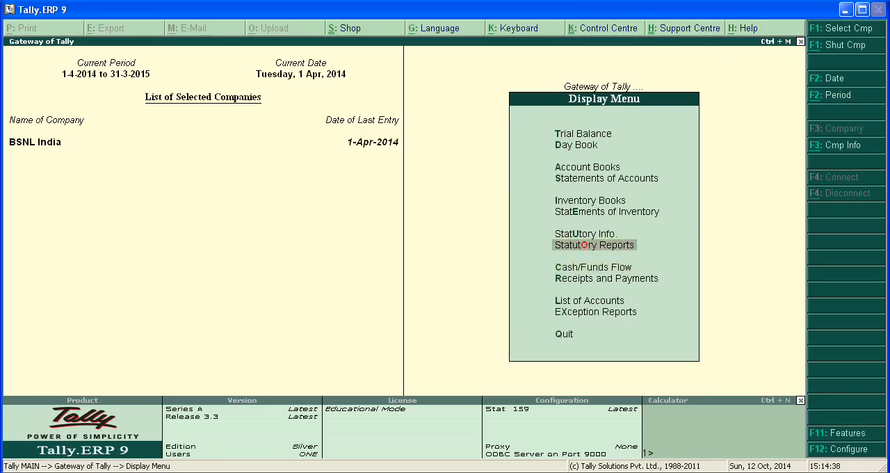
{"action": "key", "text": "Return"}
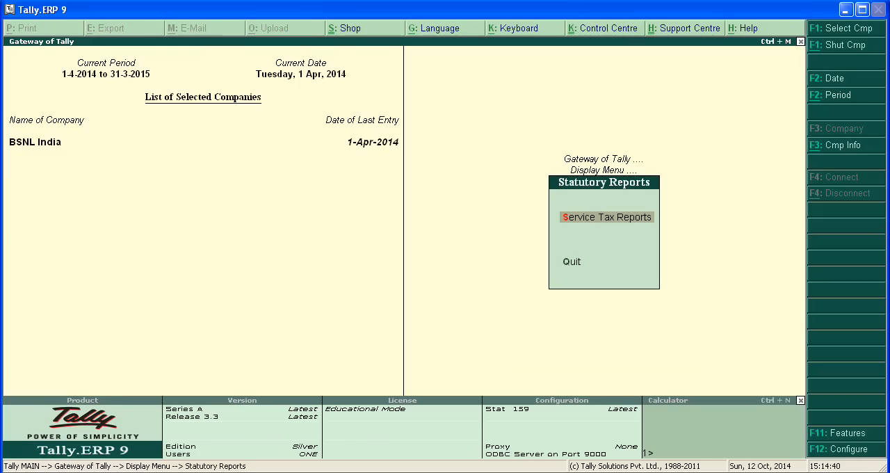
{"action": "key", "text": "Return"}
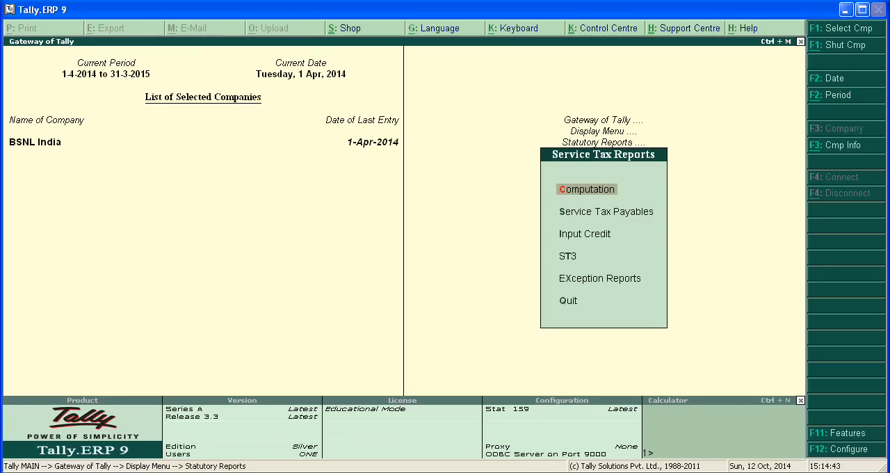